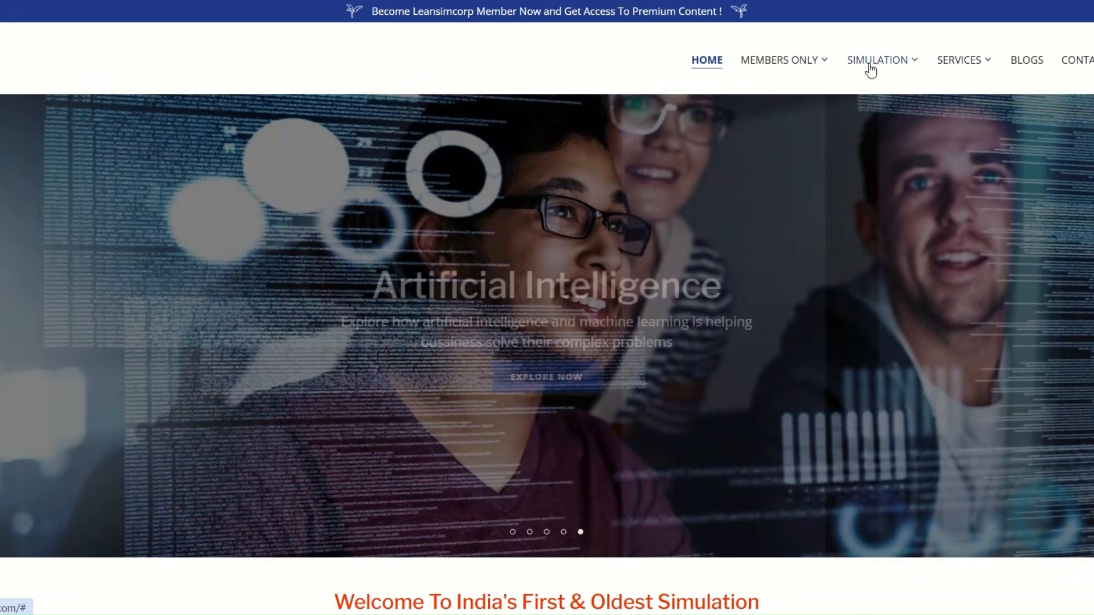
# Visit the LeanSimCorp site's FlexSim Simulation page and look through the benefits on its Member Home page
pyautogui.moveTo(874, 68)
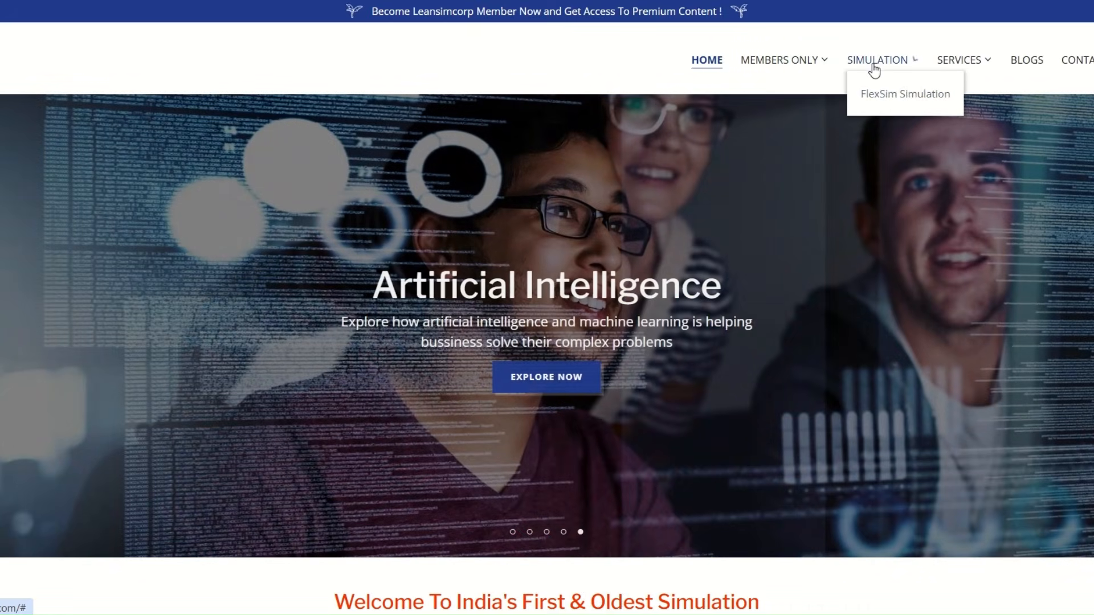
pyautogui.click(882, 96)
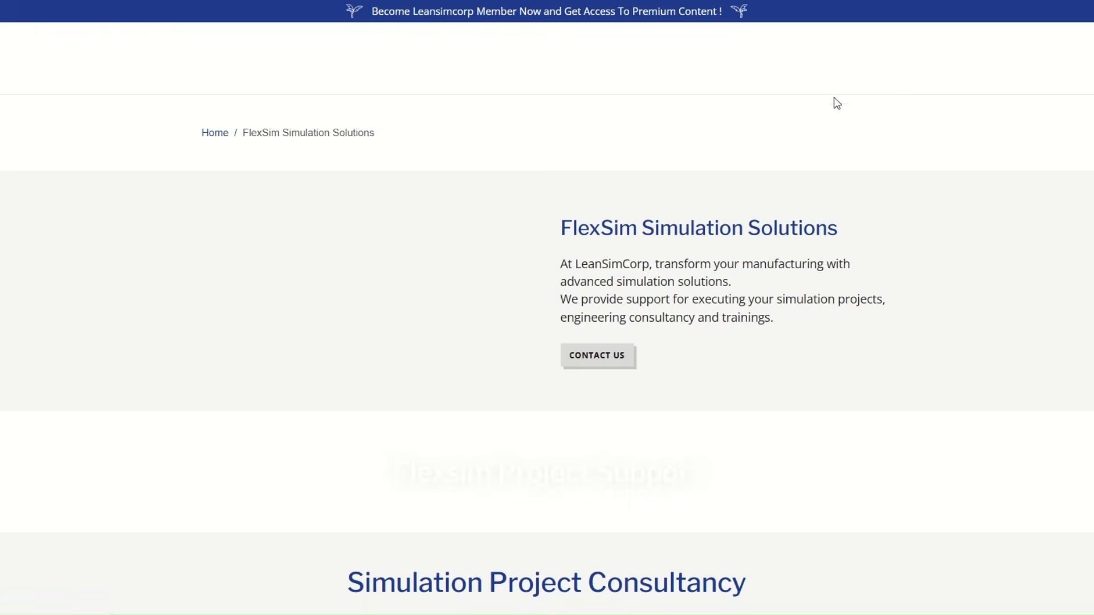
pyautogui.moveTo(807, 64)
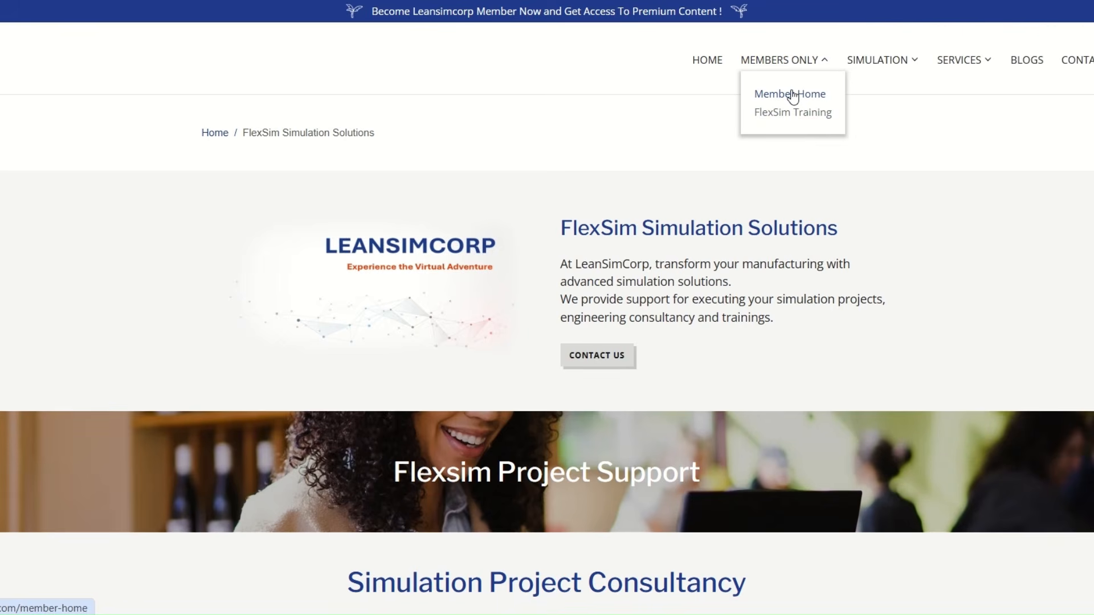
pyautogui.click(792, 94)
pyautogui.scroll(-5, 818, 242)
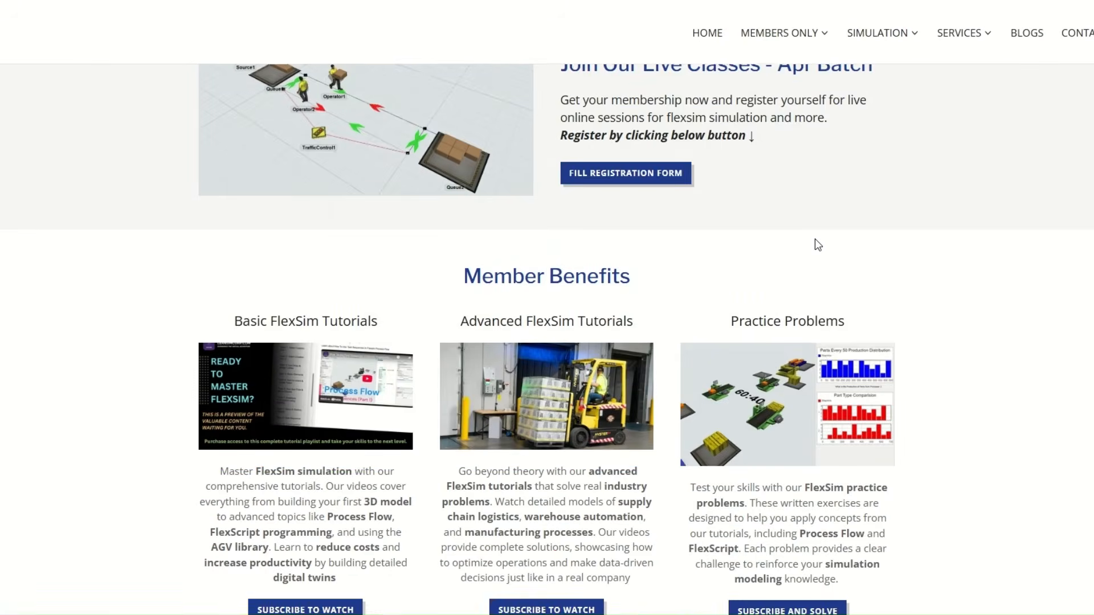
pyautogui.scroll(-3, 816, 244)
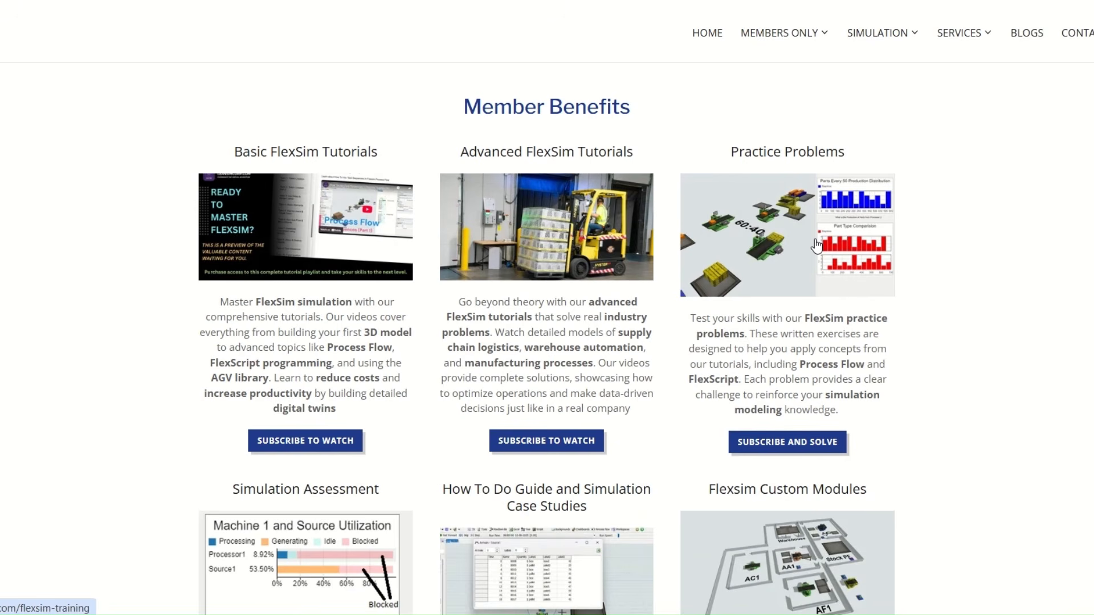
pyautogui.scroll(-12, 816, 244)
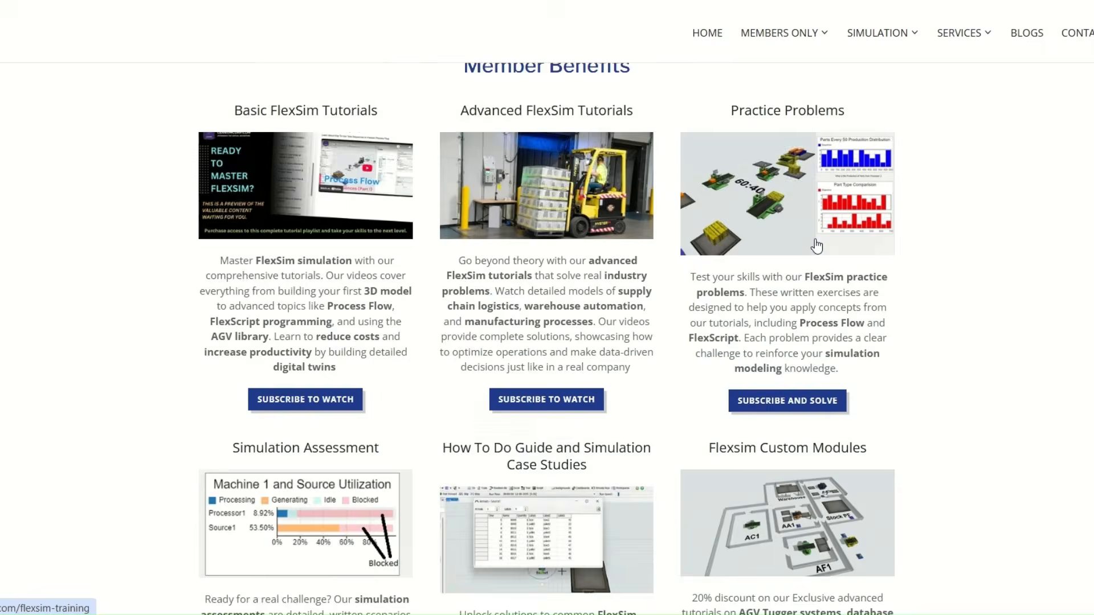
pyautogui.scroll(20, 816, 245)
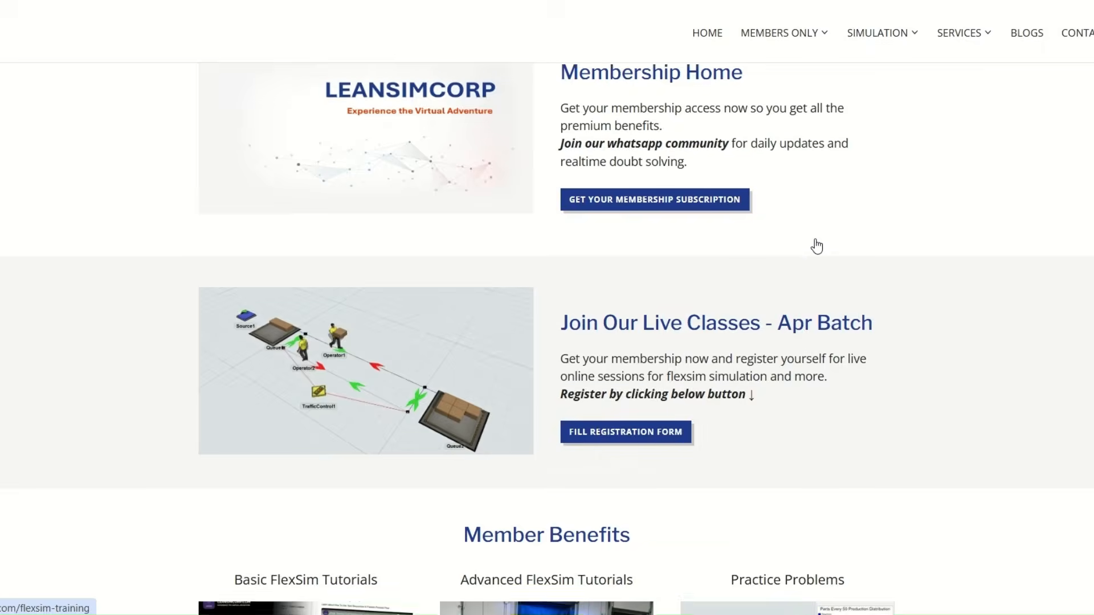
pyautogui.click(708, 60)
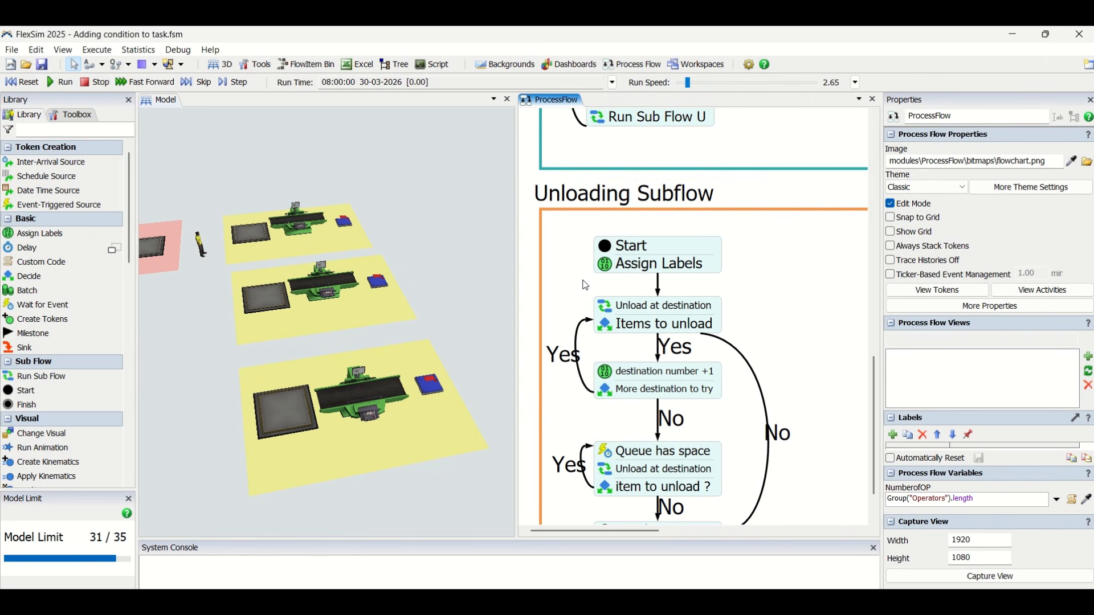
# Switch to FlexSim and check which objects are members of the Destinations group
pyautogui.click(629, 261)
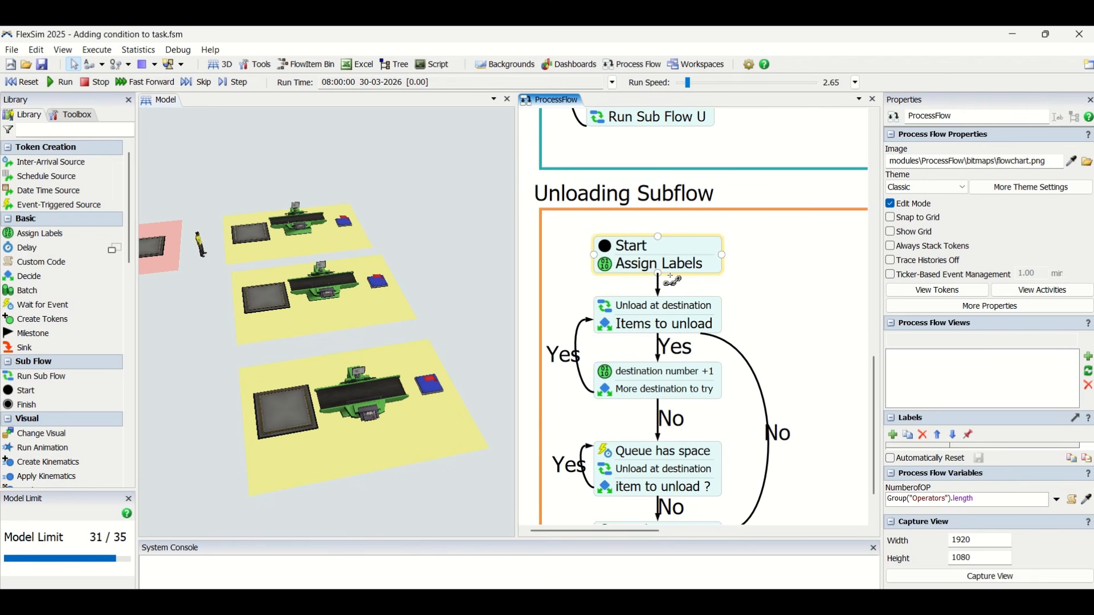
pyautogui.click(76, 115)
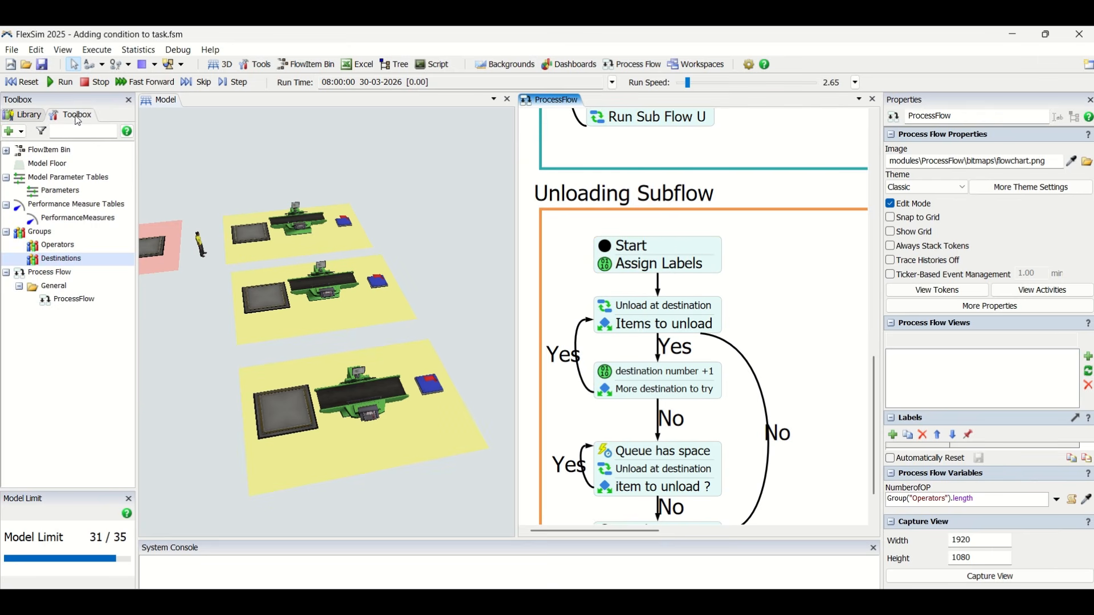
pyautogui.doubleClick(67, 259)
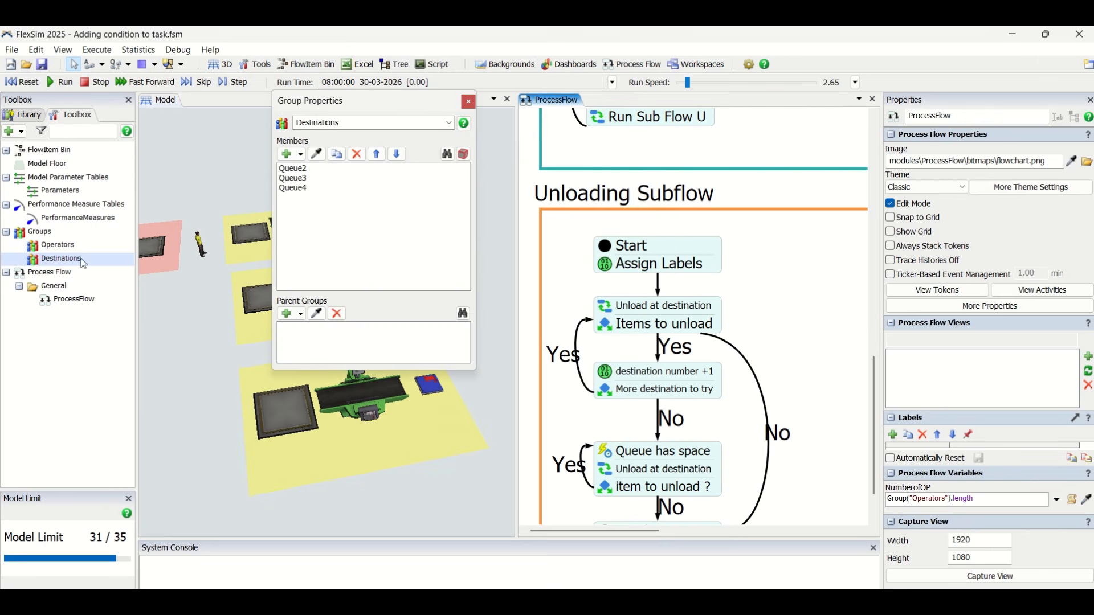
pyautogui.click(473, 104)
# Check the Unloading Subflow's Assign Labels settings and close the Model Limit panel
pyautogui.doubleClick(619, 266)
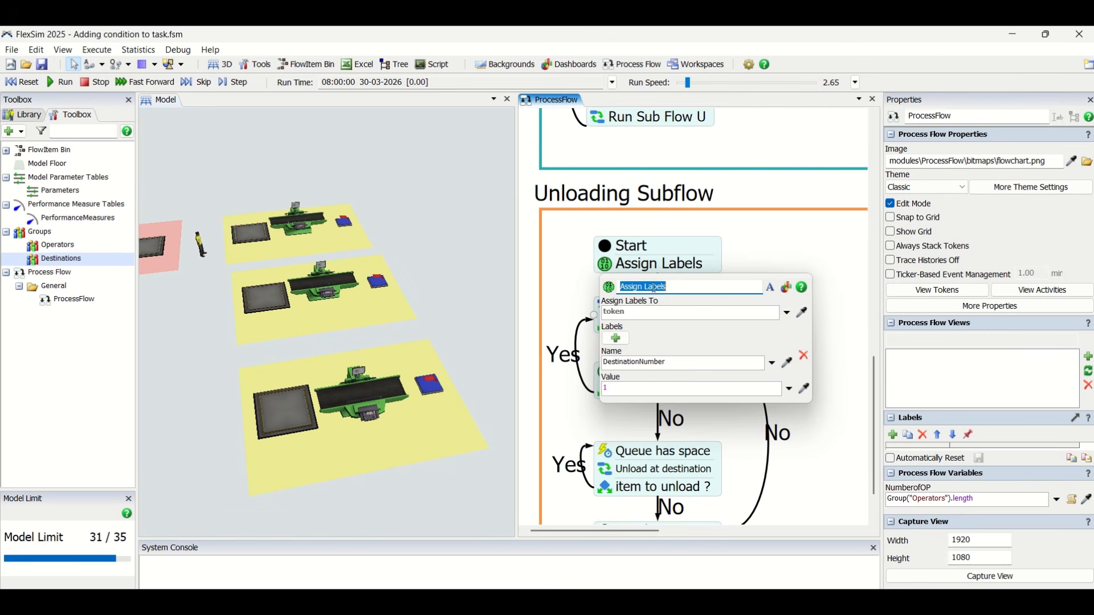
pyautogui.click(130, 500)
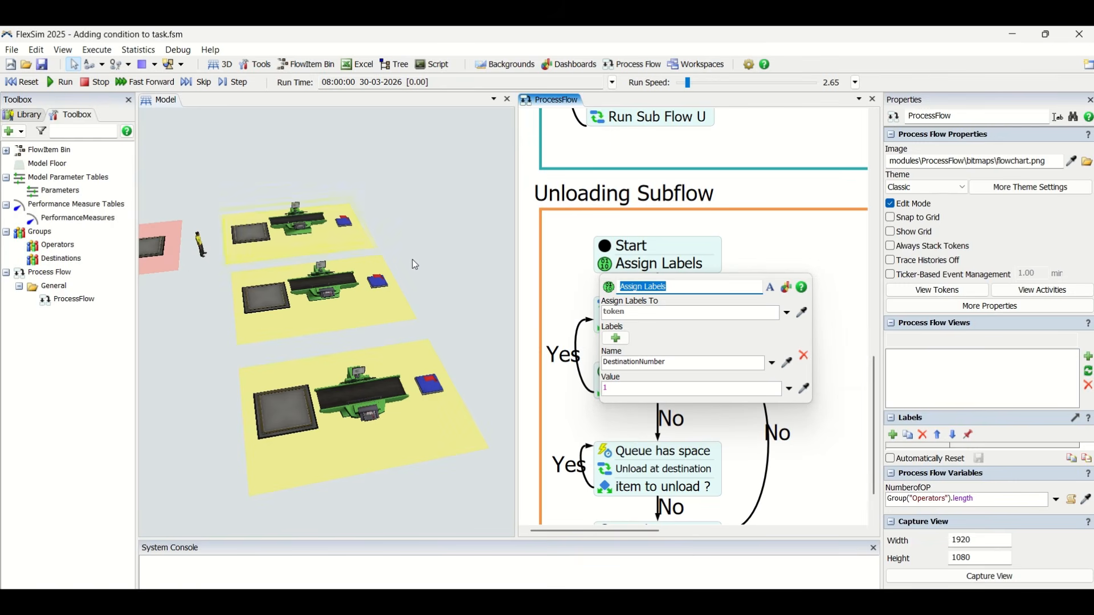
pyautogui.click(415, 265)
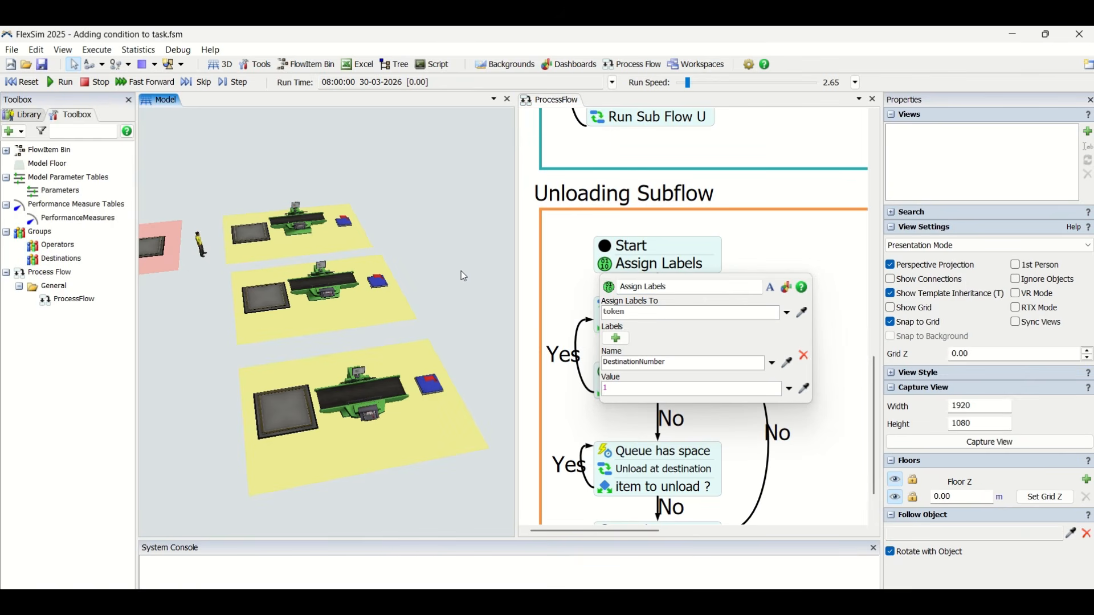
pyautogui.click(786, 239)
# Examine the first Unload at destination activity in the Unloading Subflow, focusing on the name and value of the label assigned to children
pyautogui.scroll(-2, 786, 238)
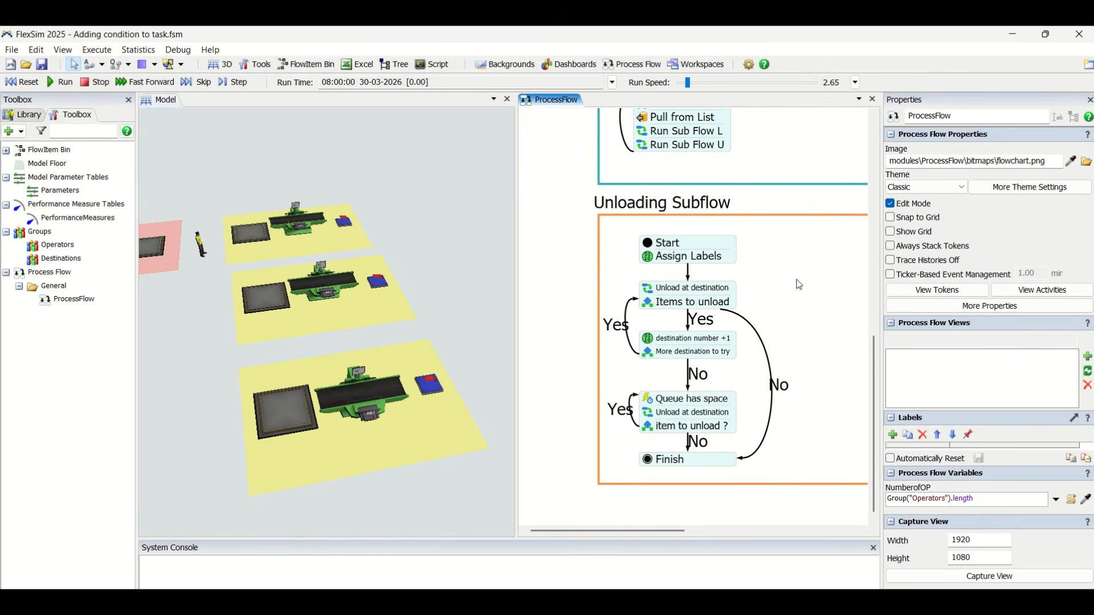
pyautogui.moveTo(798, 284); pyautogui.dragTo(760, 284)
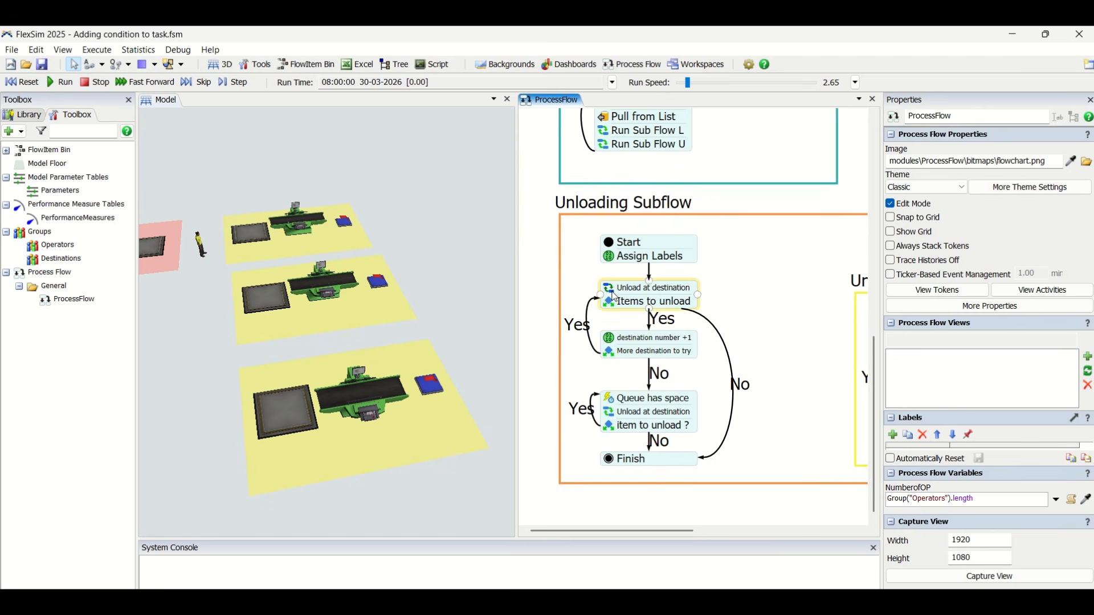
pyautogui.doubleClick(655, 288)
pyautogui.click(746, 268)
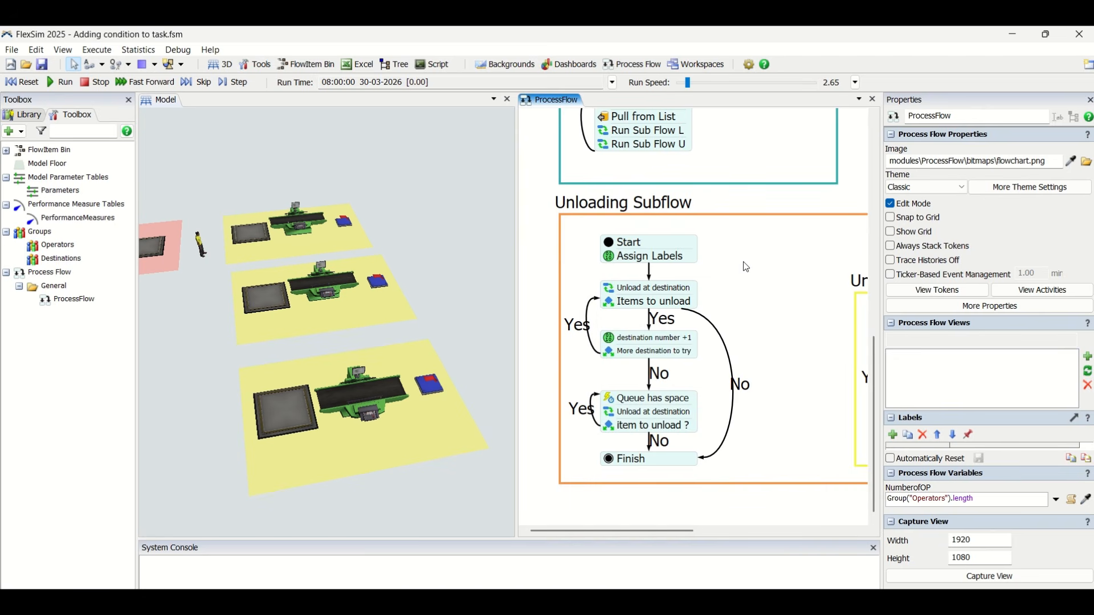
pyautogui.doubleClick(613, 290)
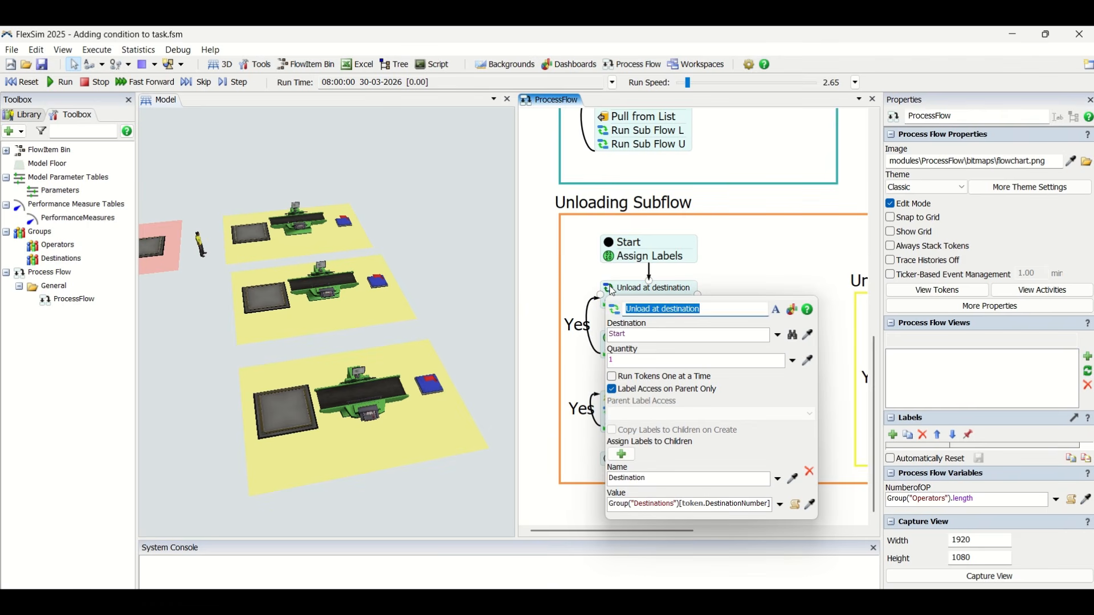
pyautogui.click(659, 483)
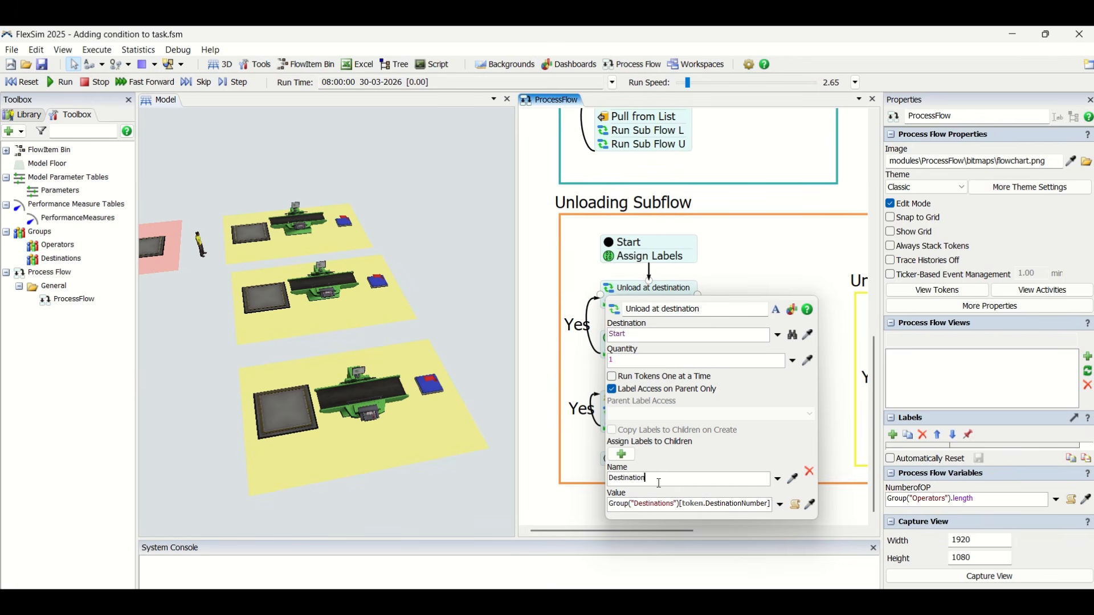
pyautogui.moveTo(659, 481); pyautogui.dragTo(589, 486)
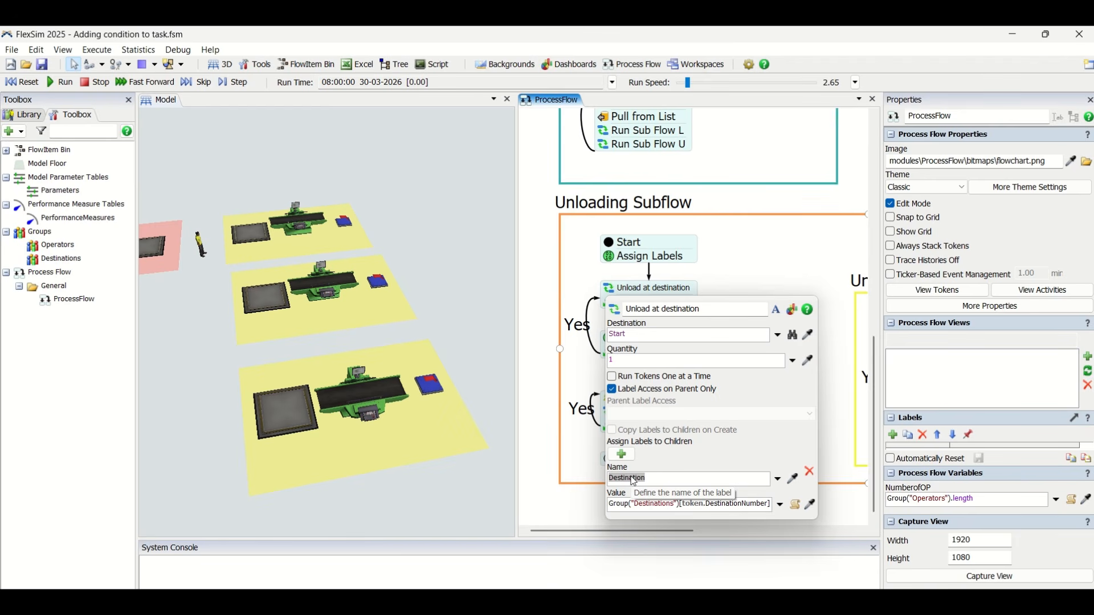
pyautogui.doubleClick(651, 507)
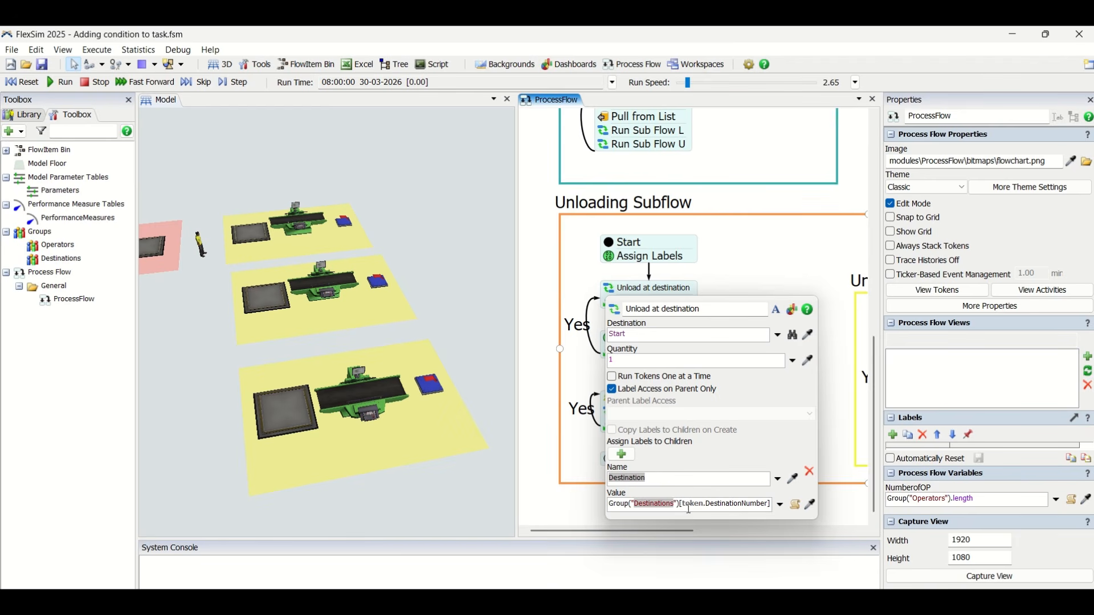
pyautogui.moveTo(686, 506); pyautogui.dragTo(778, 505)
pyautogui.doubleClick(723, 505)
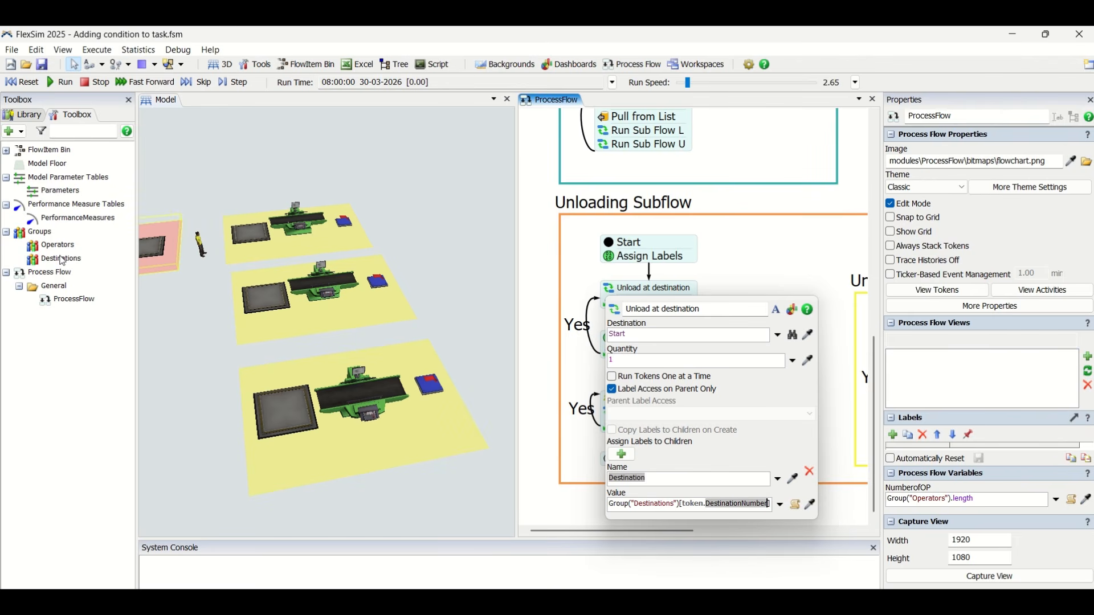
pyautogui.moveTo(682, 506); pyautogui.dragTo(774, 507)
pyautogui.click(730, 509)
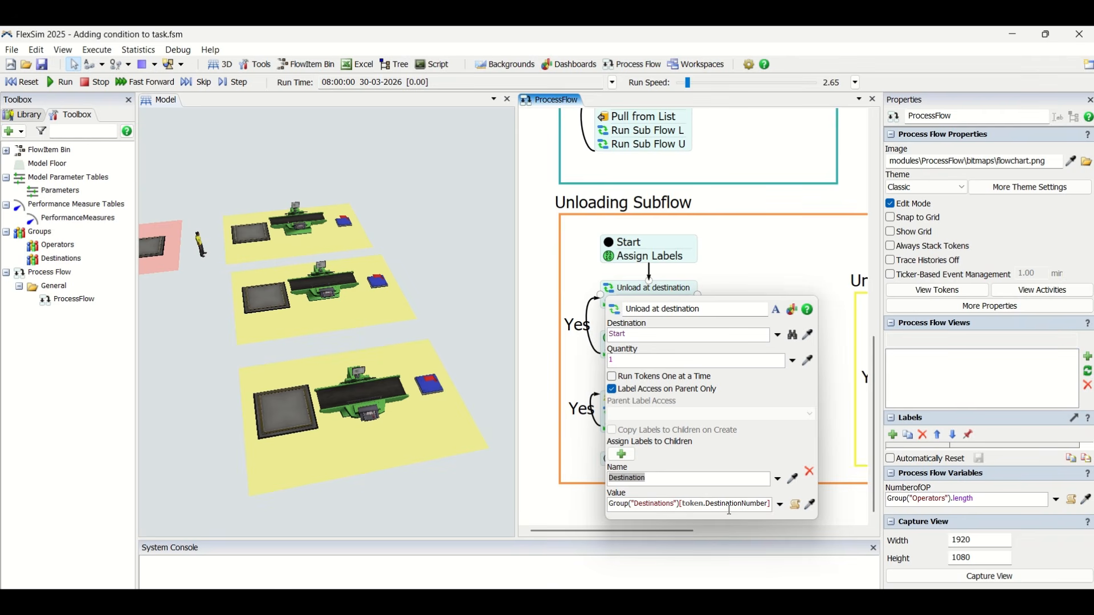
pyautogui.click(740, 267)
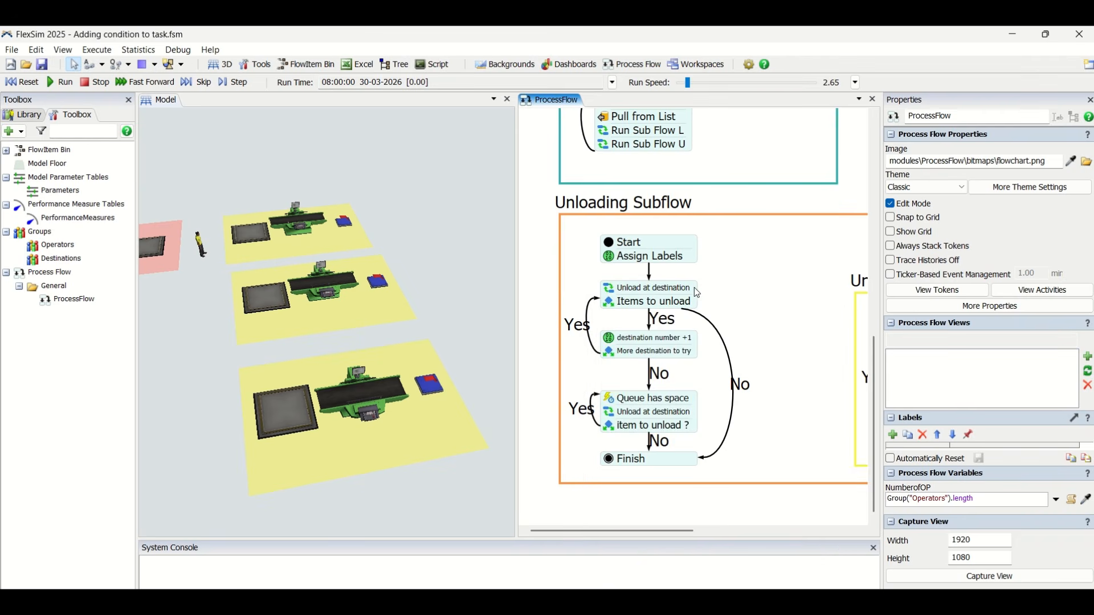
# Examine the condition expression of the Items to unload decide activity in the Unloading Subflow
pyautogui.click(609, 305)
pyautogui.click(779, 349)
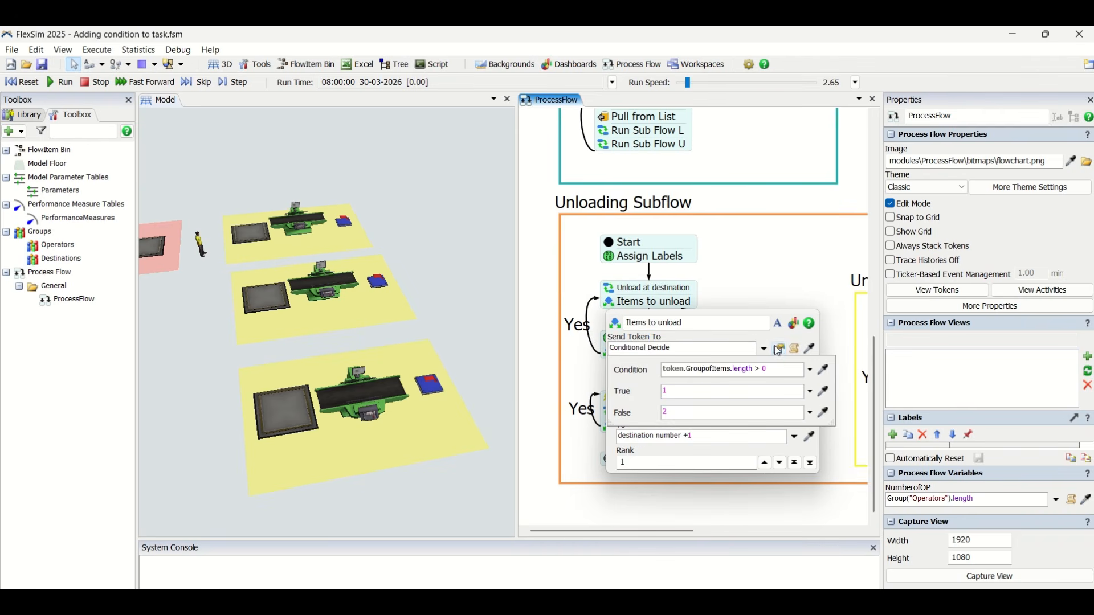
pyautogui.doubleClick(703, 370)
pyautogui.click(774, 367)
pyautogui.click(763, 281)
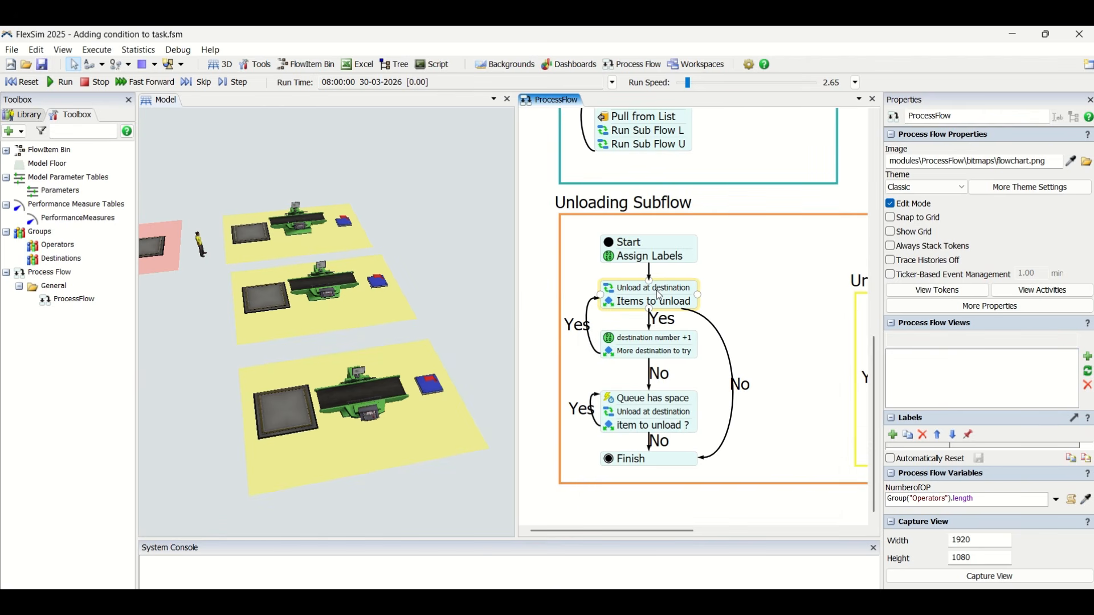
pyautogui.click(660, 294)
pyautogui.doubleClick(610, 301)
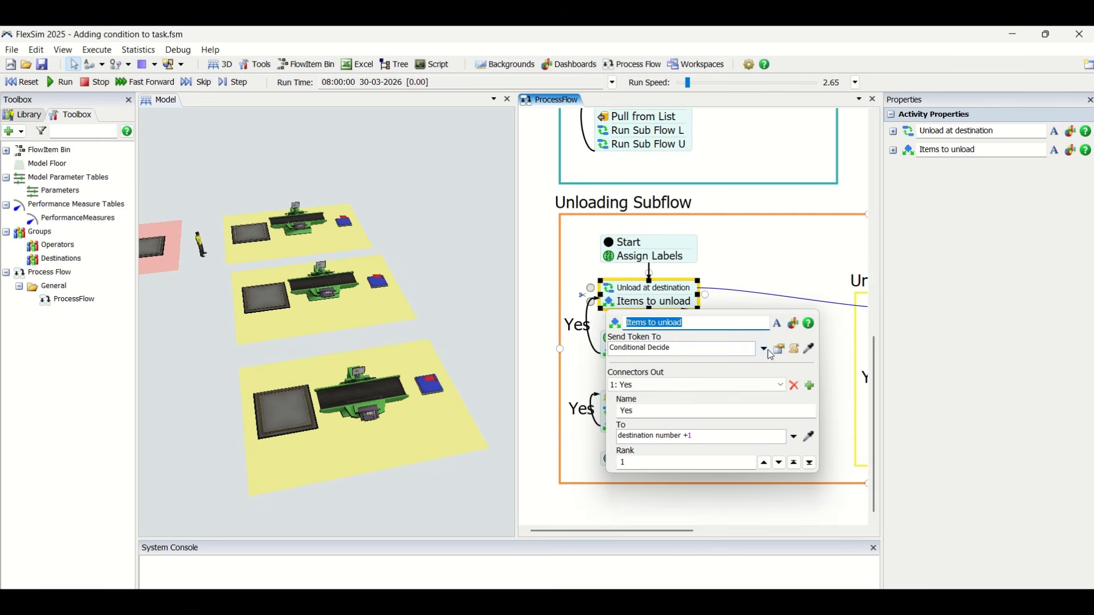
pyautogui.click(764, 274)
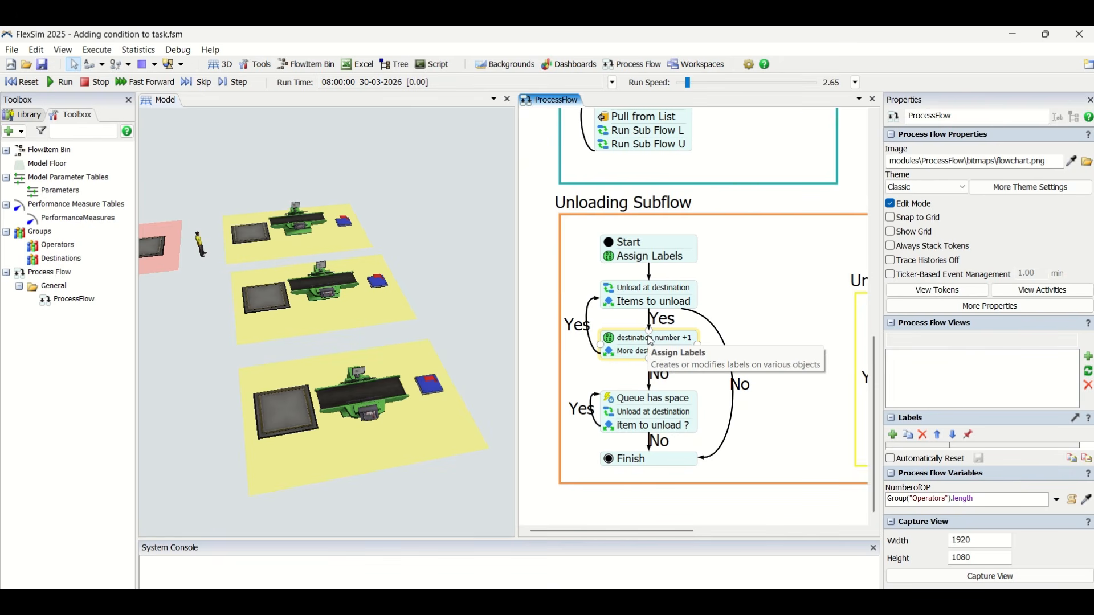
# Review how the Items to unload activity's Conditional Decide routes tokens through its condition, true and false values
pyautogui.scroll(-4, 723, 305)
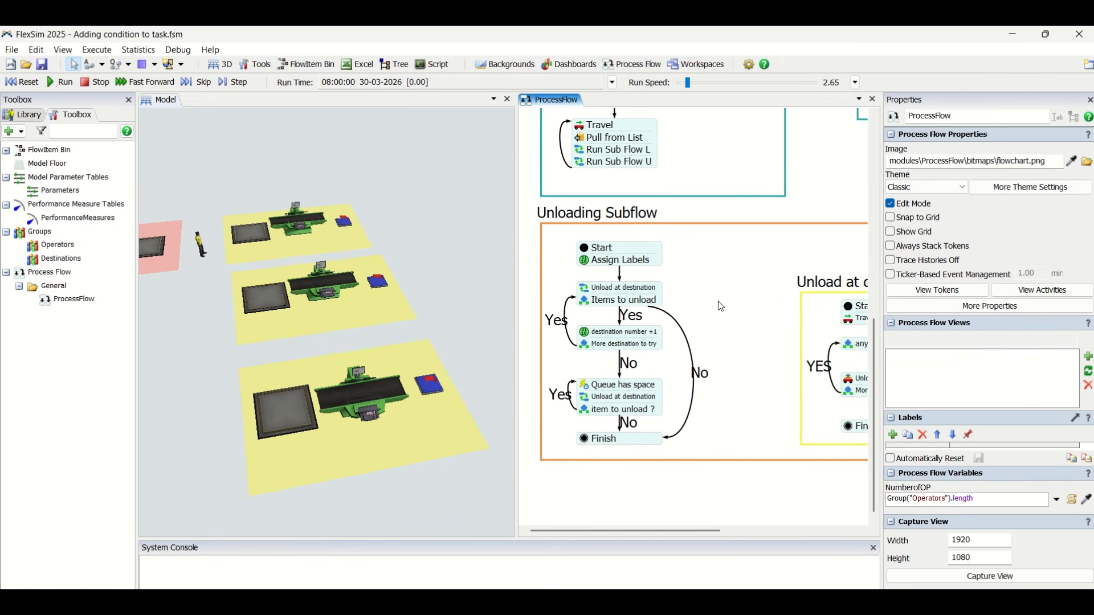
pyautogui.doubleClick(595, 302)
pyautogui.click(754, 349)
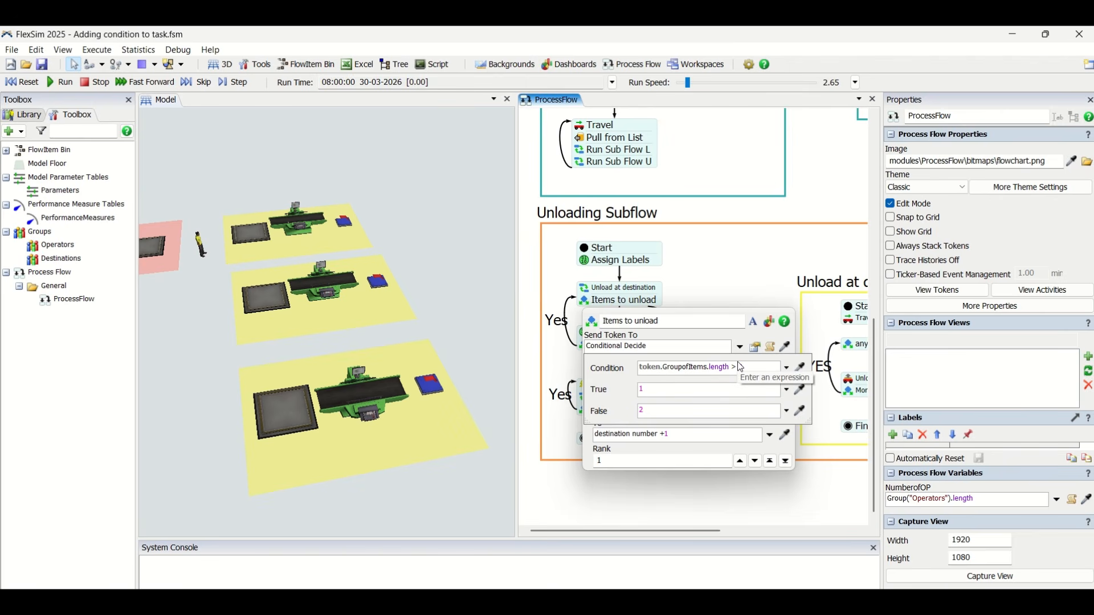
pyautogui.write('0')
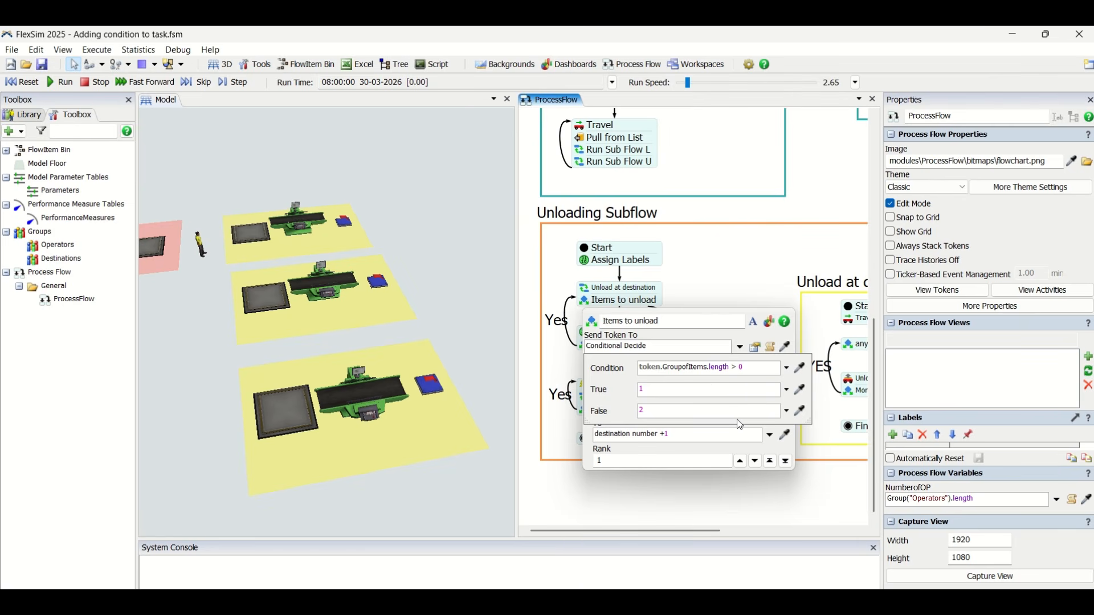
pyautogui.click(713, 276)
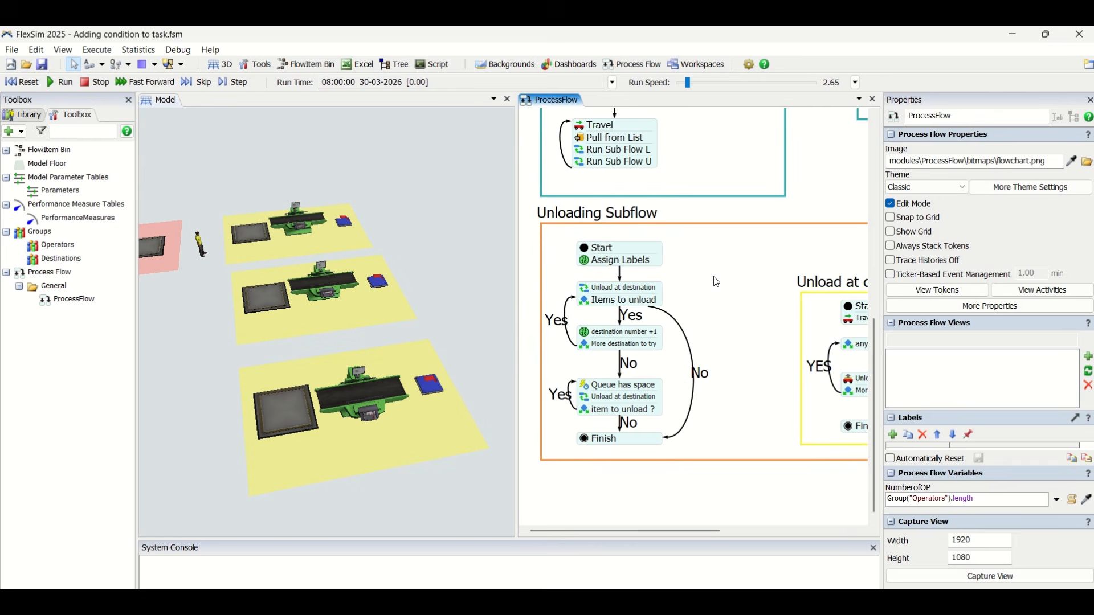
# Check which label the destination number +1 activity modifies and its Increment Label settings
pyautogui.doubleClick(616, 335)
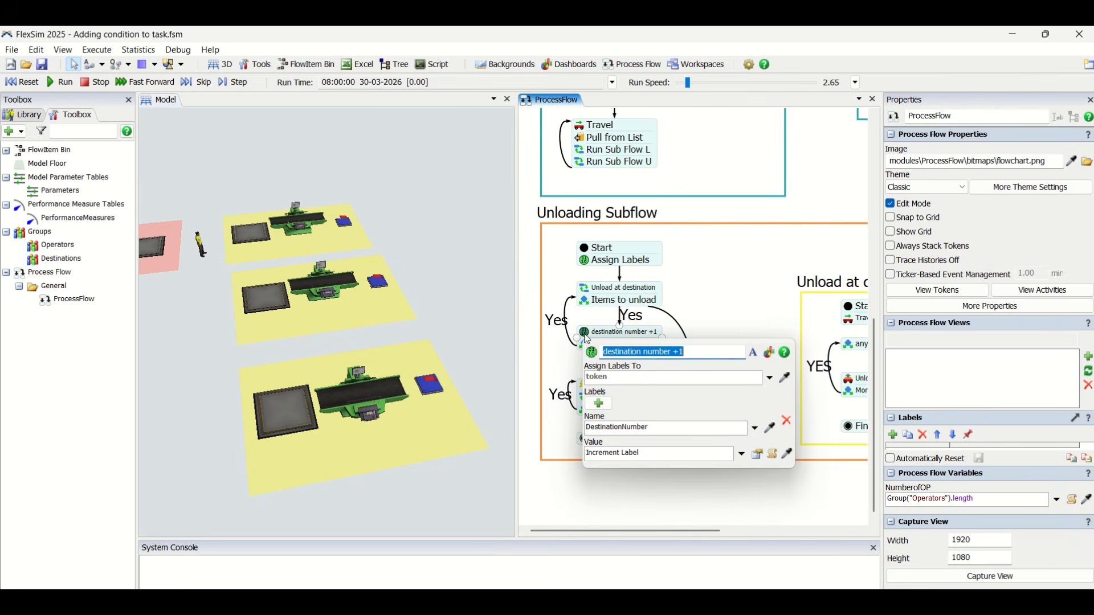
pyautogui.doubleClick(648, 428)
pyautogui.click(754, 455)
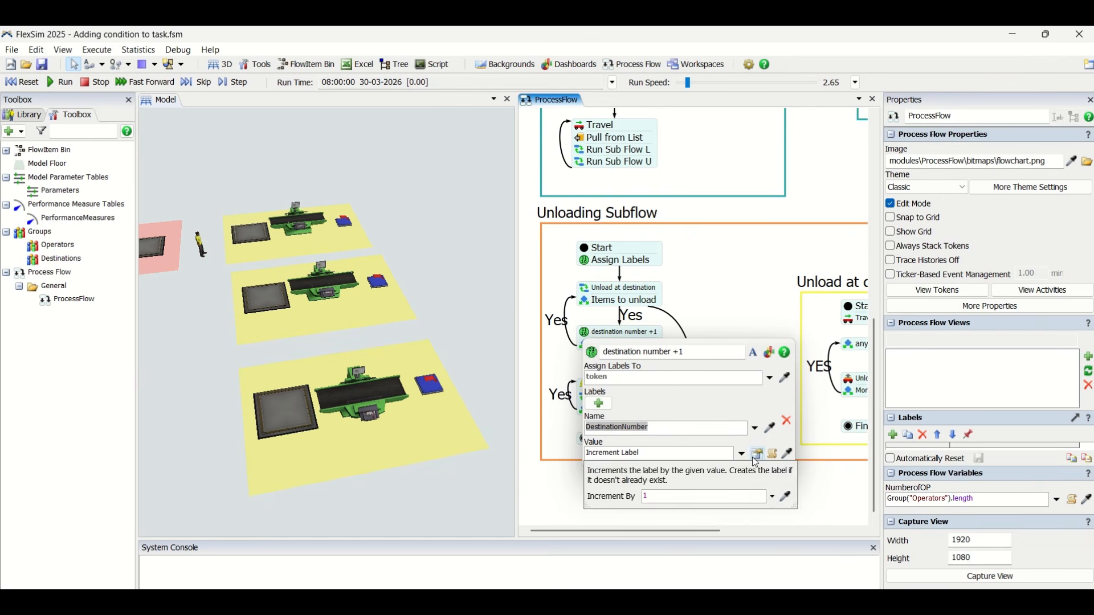
pyautogui.click(706, 305)
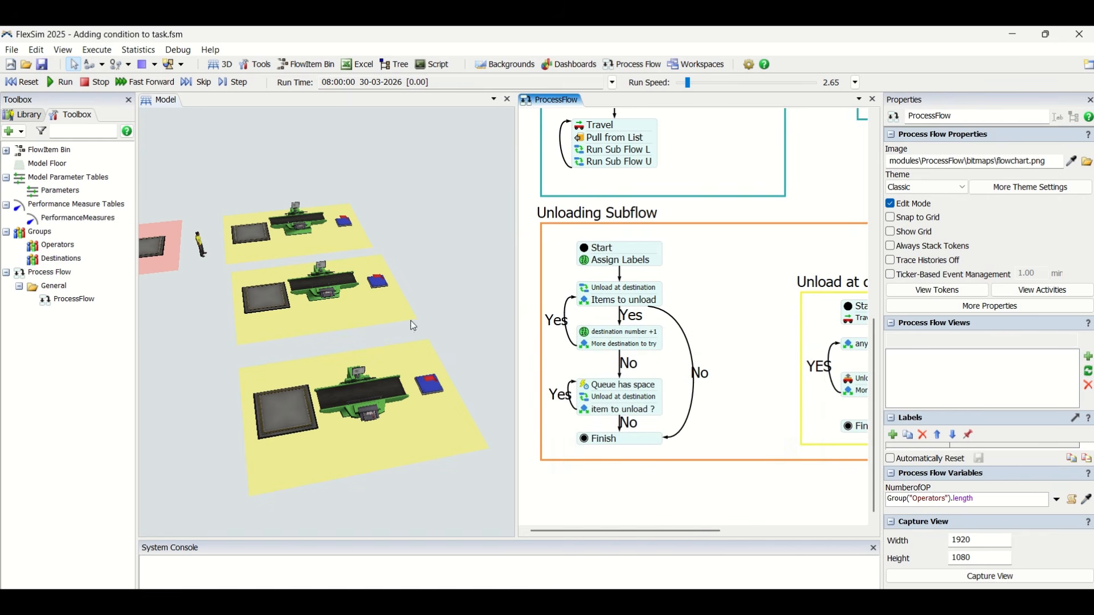
# Examine the More destination to try activity's Conditional Decide settings in the Unloading Subflow, including its condition, true and false values
pyautogui.doubleClick(607, 344)
pyautogui.click(756, 391)
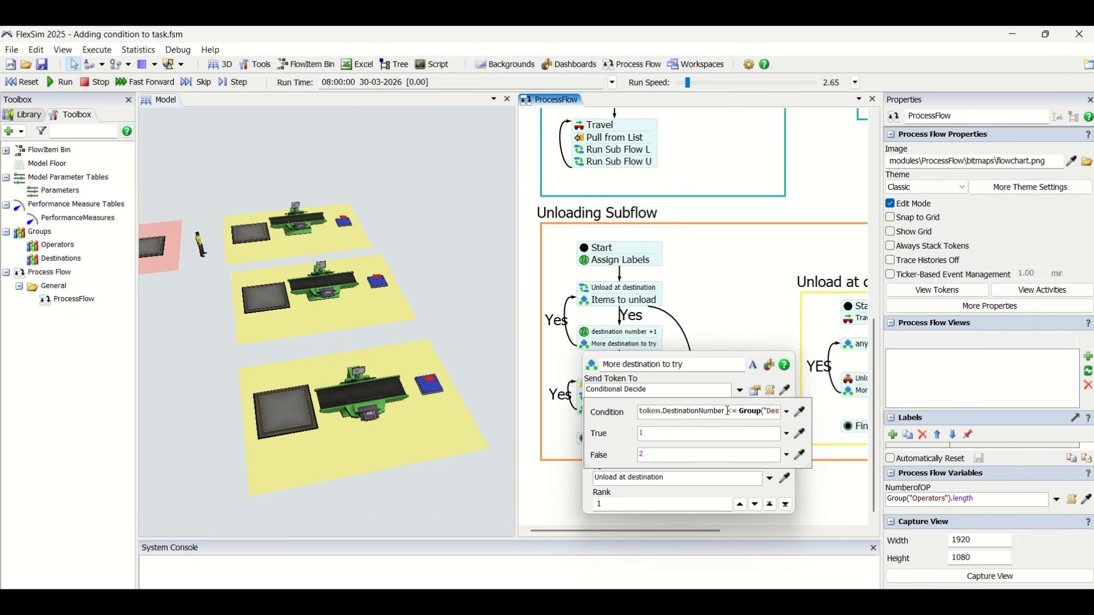
pyautogui.click(734, 343)
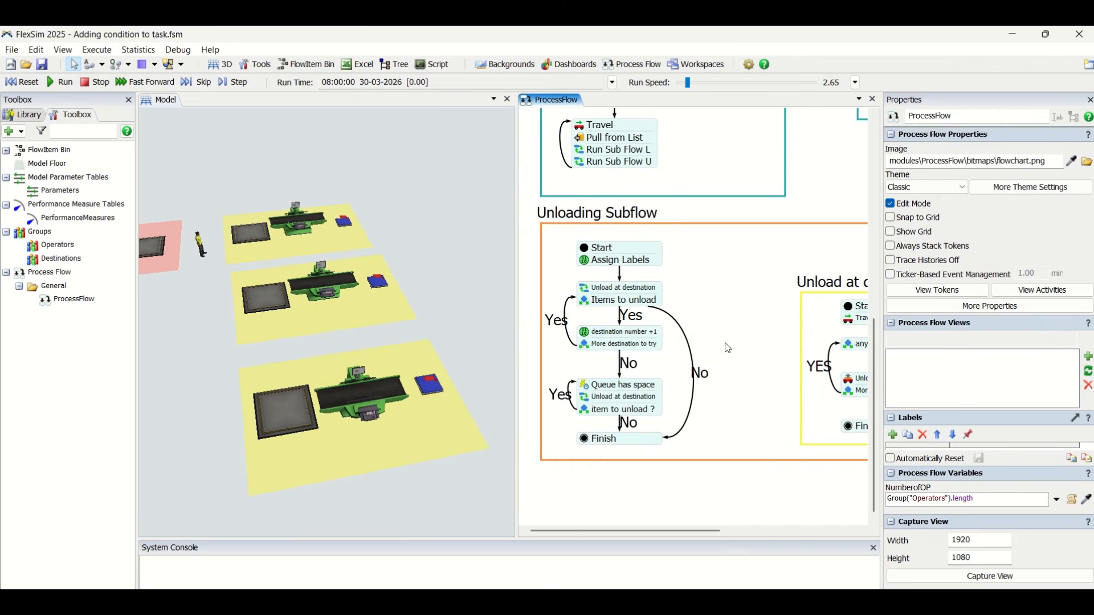
pyautogui.doubleClick(588, 345)
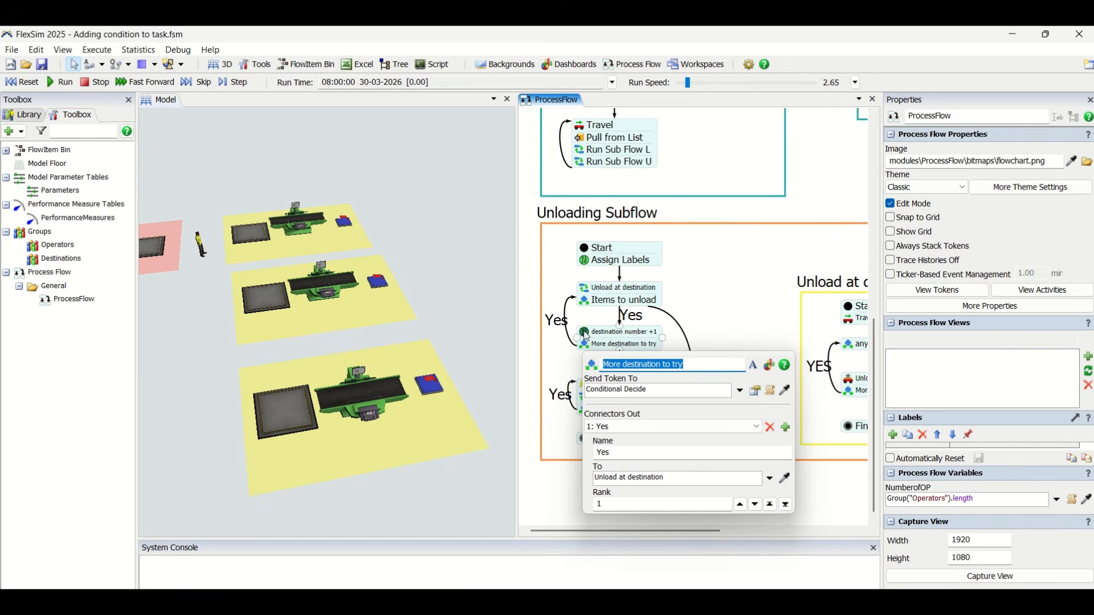
pyautogui.click(754, 393)
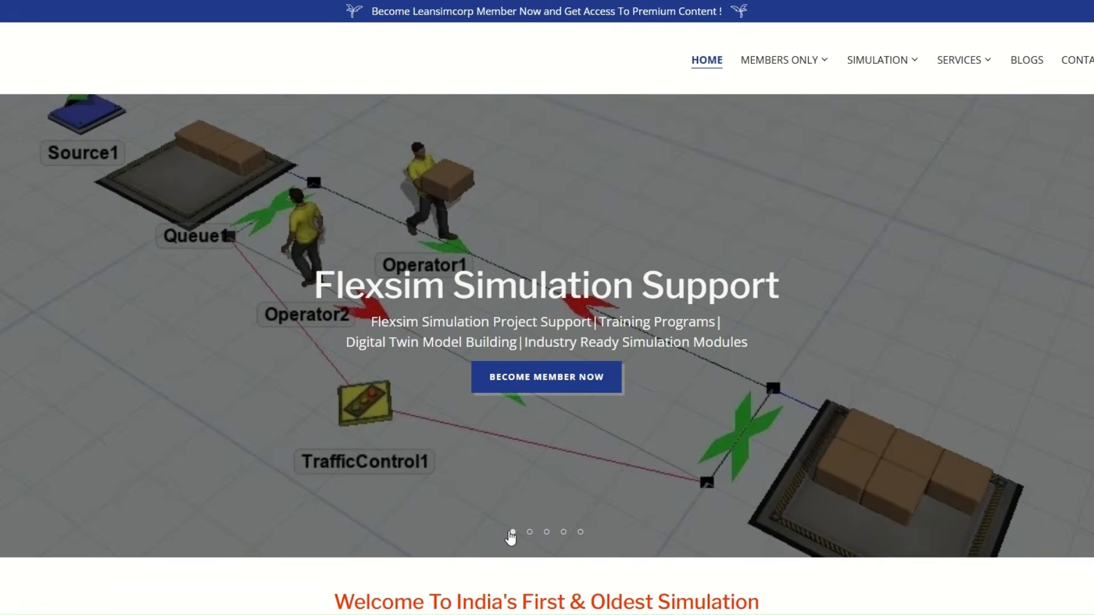
# View the second through fifth banner slides on the Leansimcorp website's home page
pyautogui.click(529, 534)
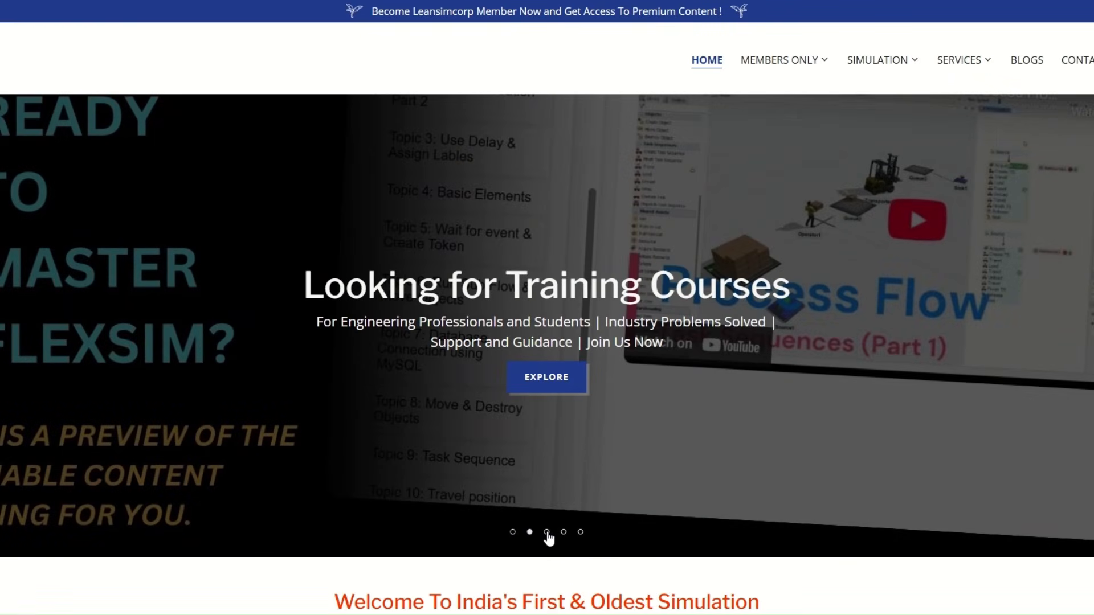
pyautogui.click(546, 533)
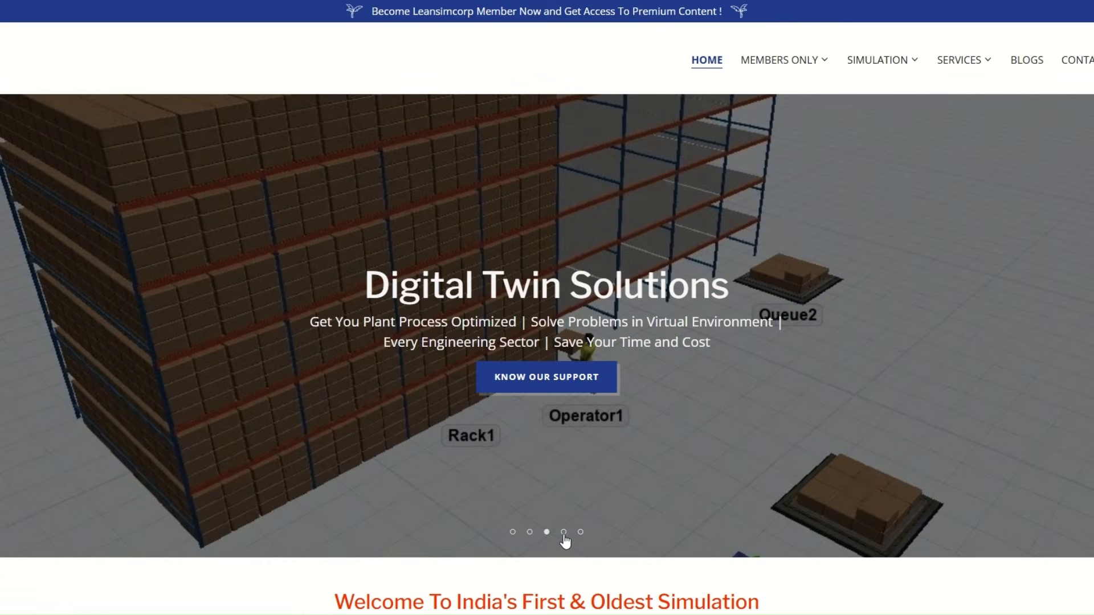
pyautogui.click(563, 533)
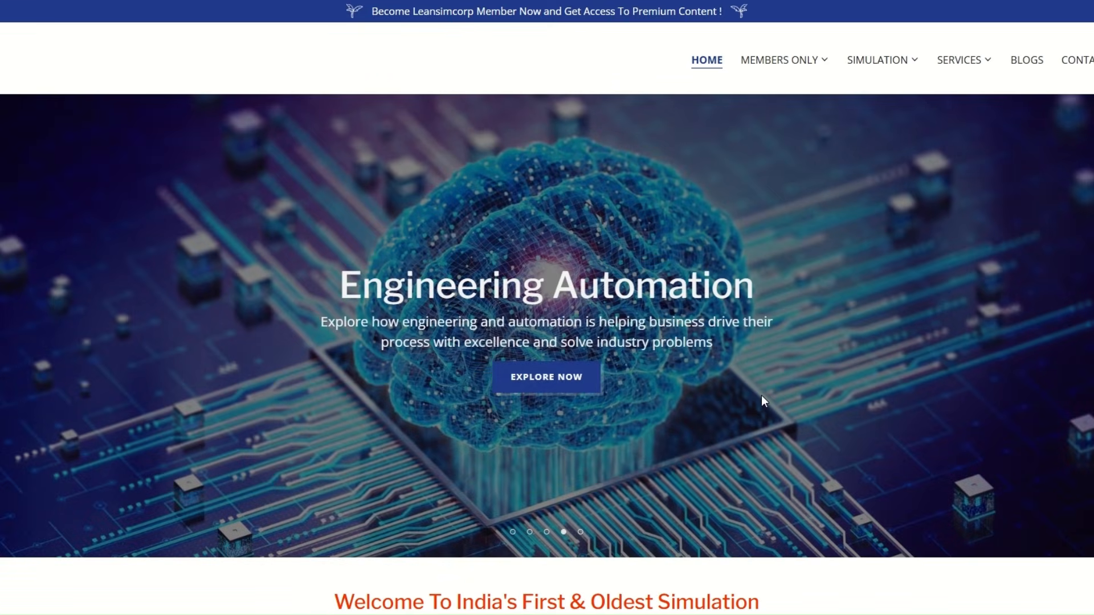
pyautogui.click(581, 533)
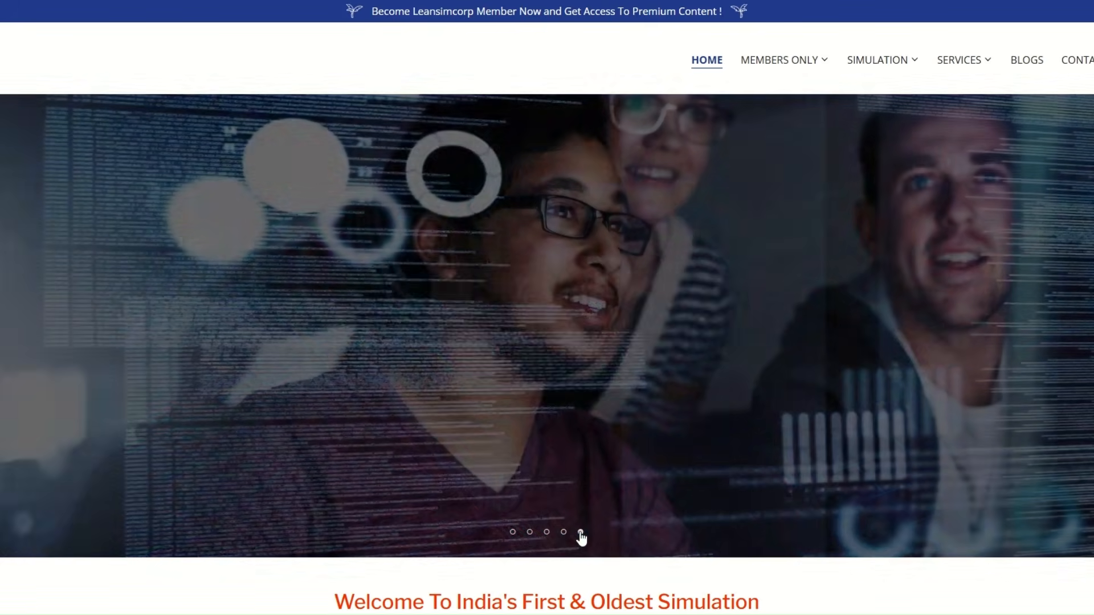